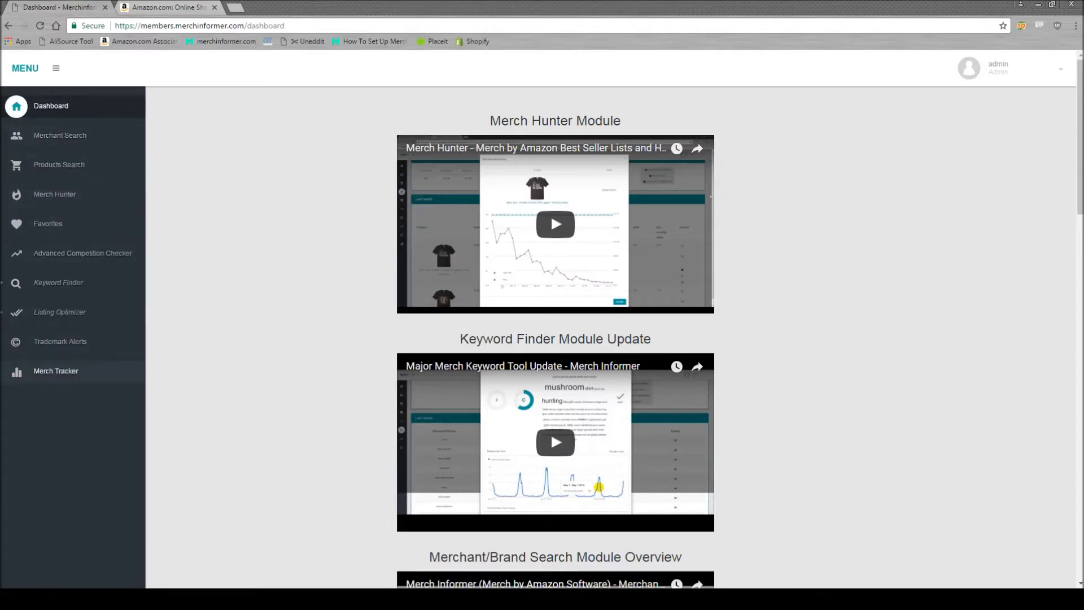
# - Open the Merch Tracker page, then switch to the Amazon.com storefront tab
pyautogui.click(52, 372)
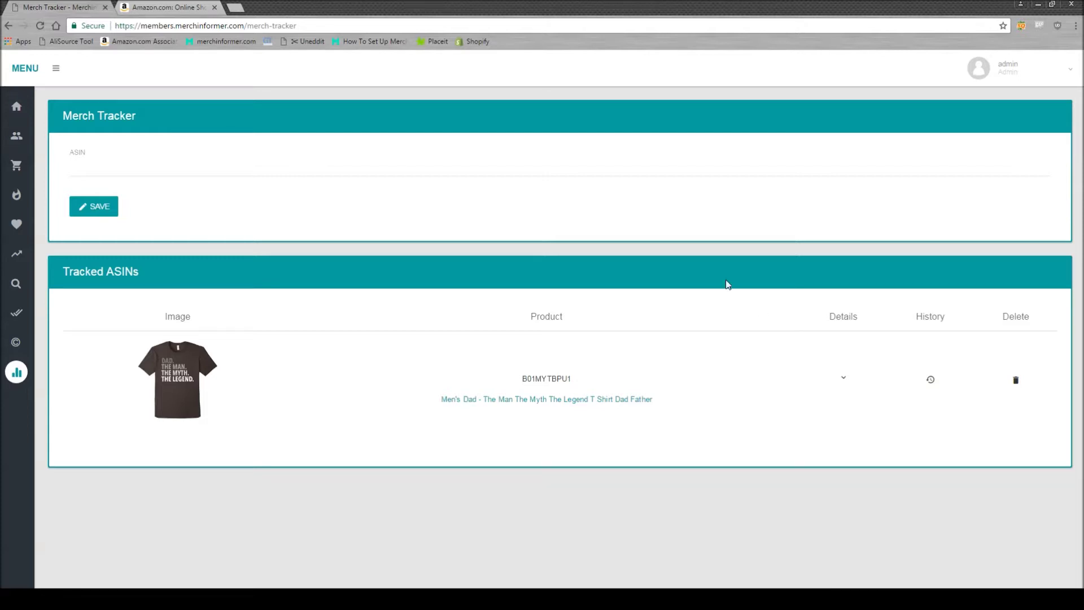
pyautogui.click(180, 8)
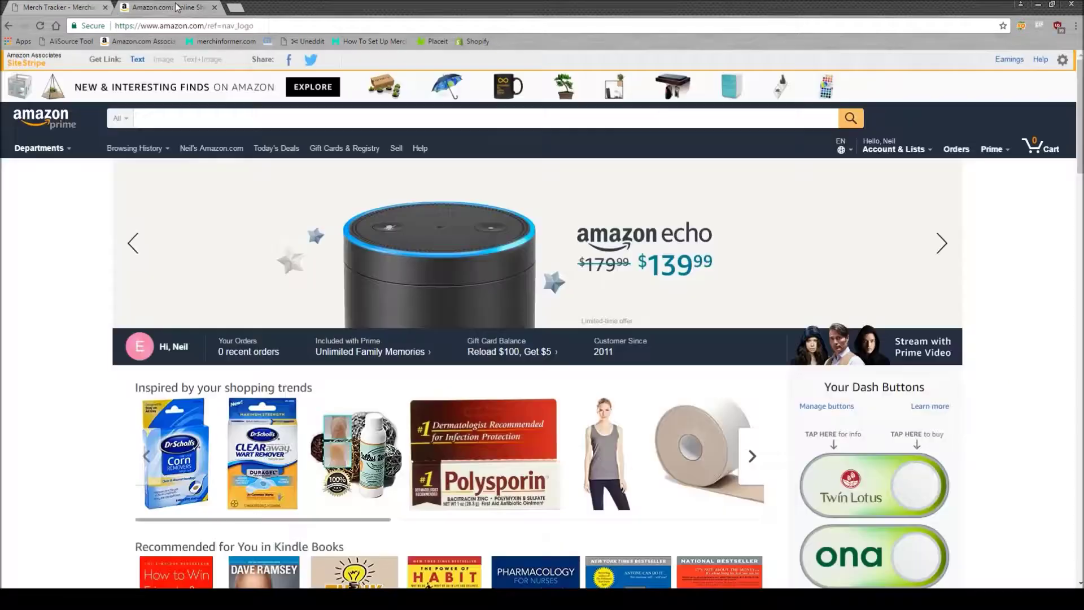
# - Search Amazon's Clothing, Shoes & Jewelry department for 'glamping shirt'
pyautogui.click(127, 119)
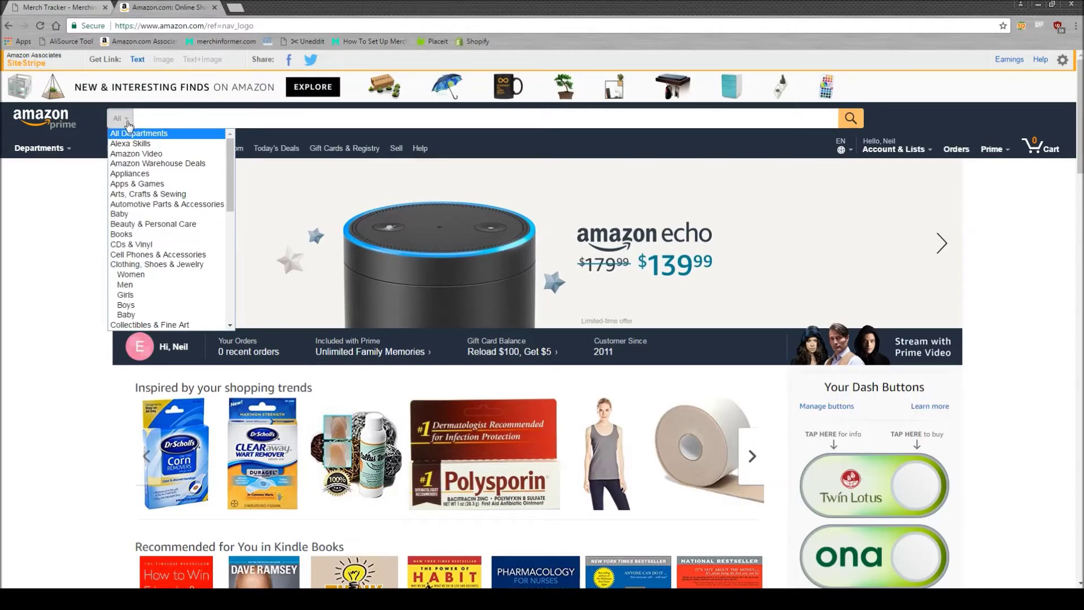
pyautogui.click(152, 266)
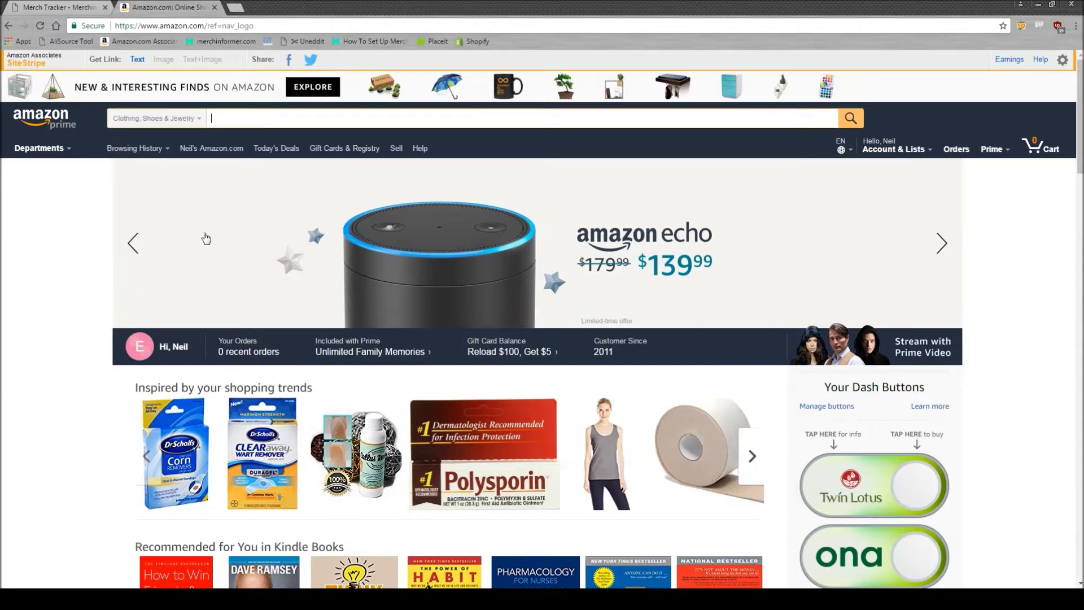
pyautogui.click(199, 121)
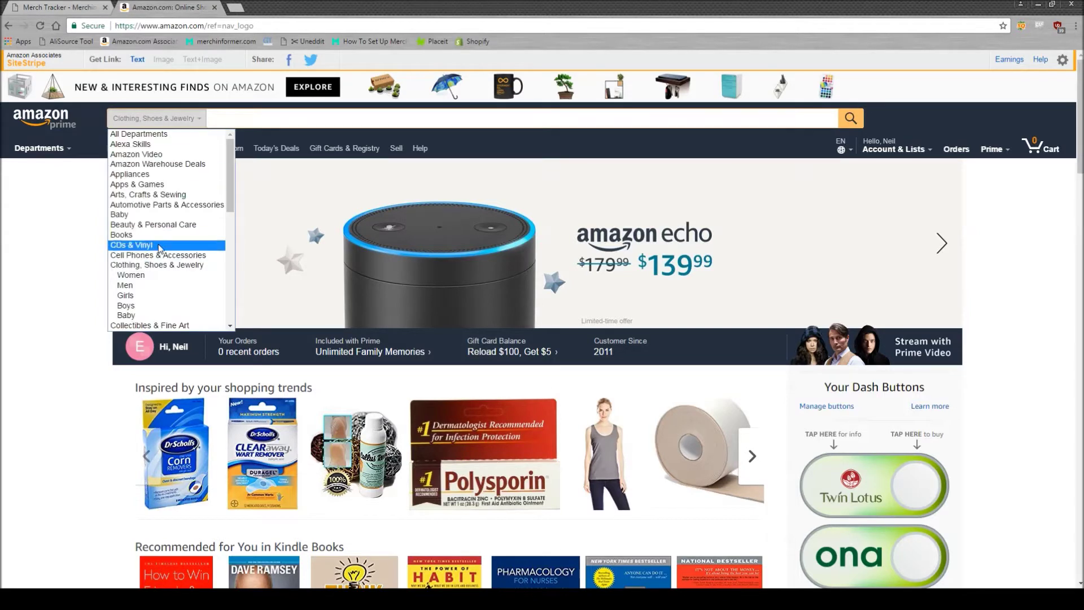
pyautogui.click(155, 265)
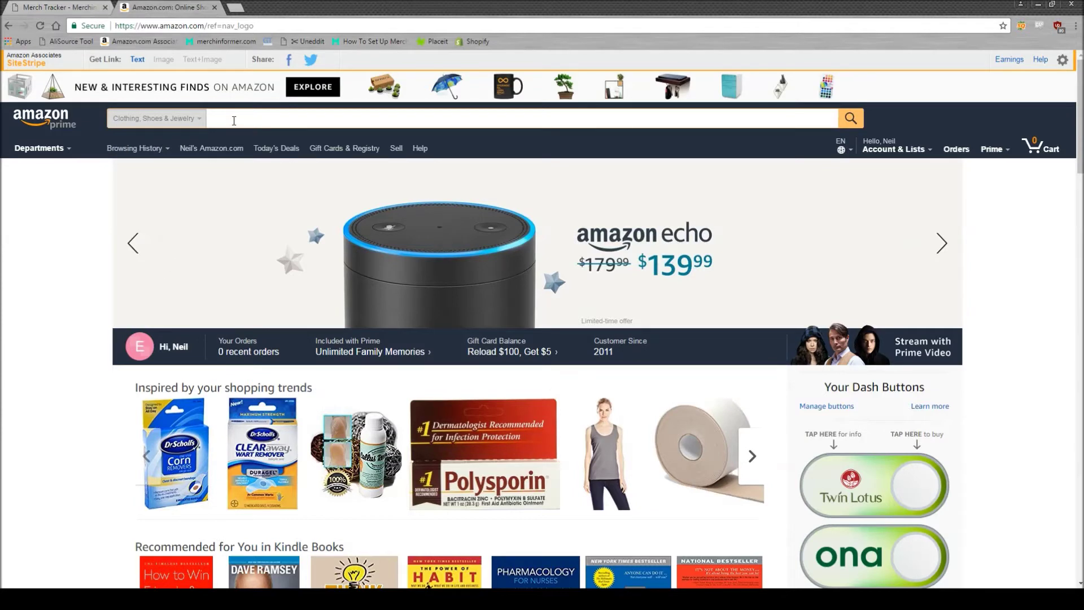
pyautogui.click(234, 121)
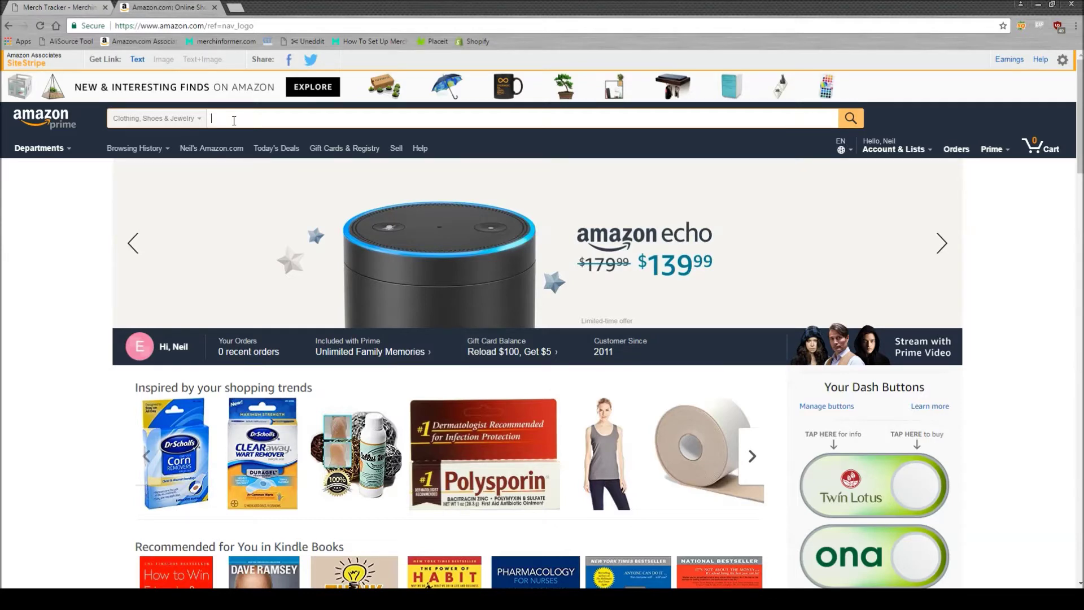
pyautogui.write('glamping shirt')
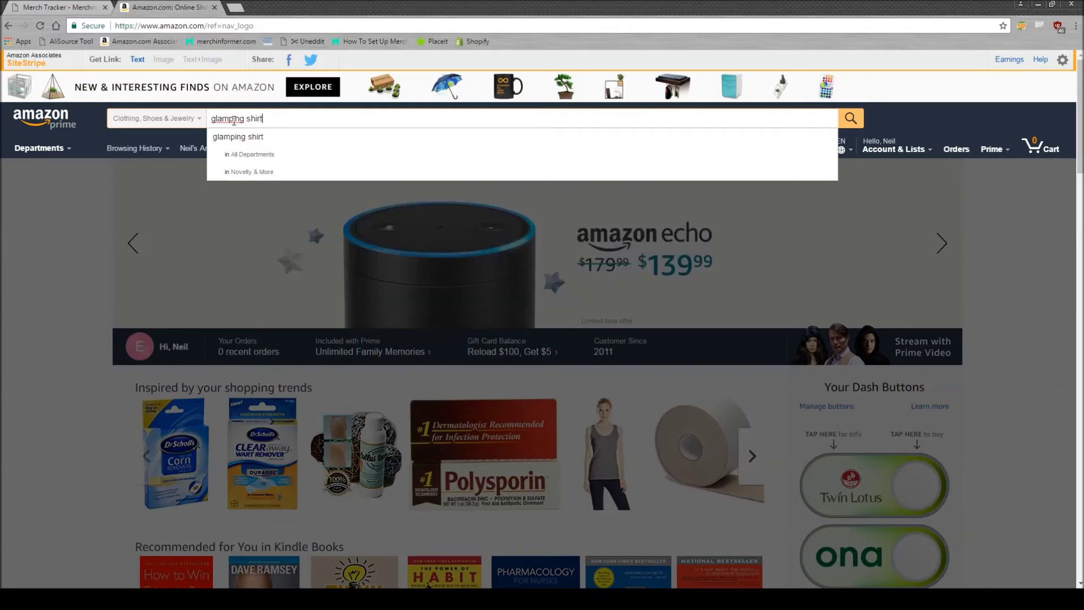
pyautogui.press('Return')
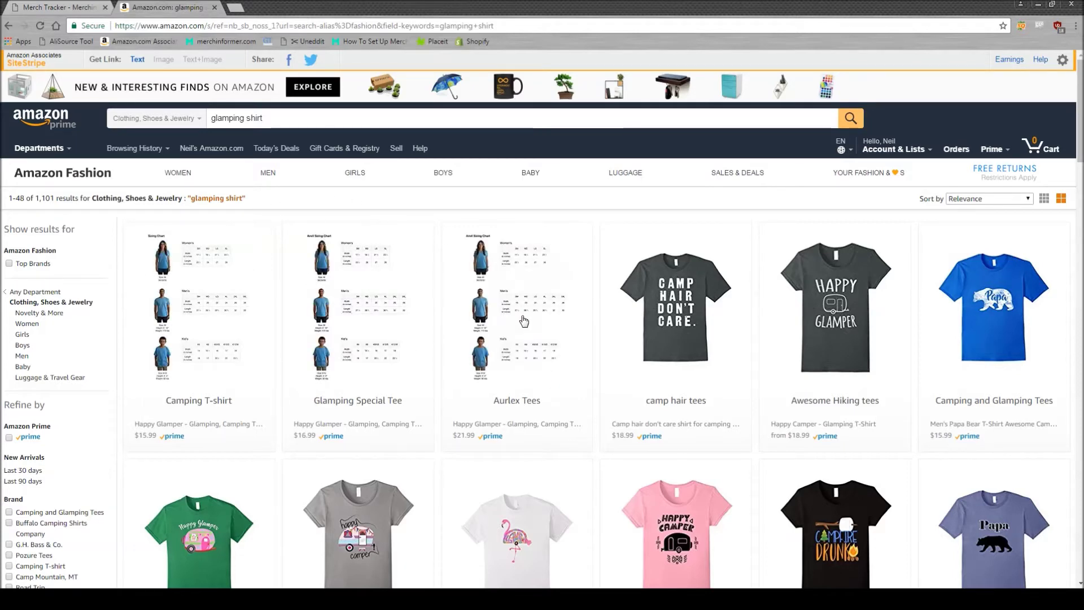
# - Open the Happy Glamper T-shirt listing and select its ASIN in the product description
pyautogui.click(524, 321)
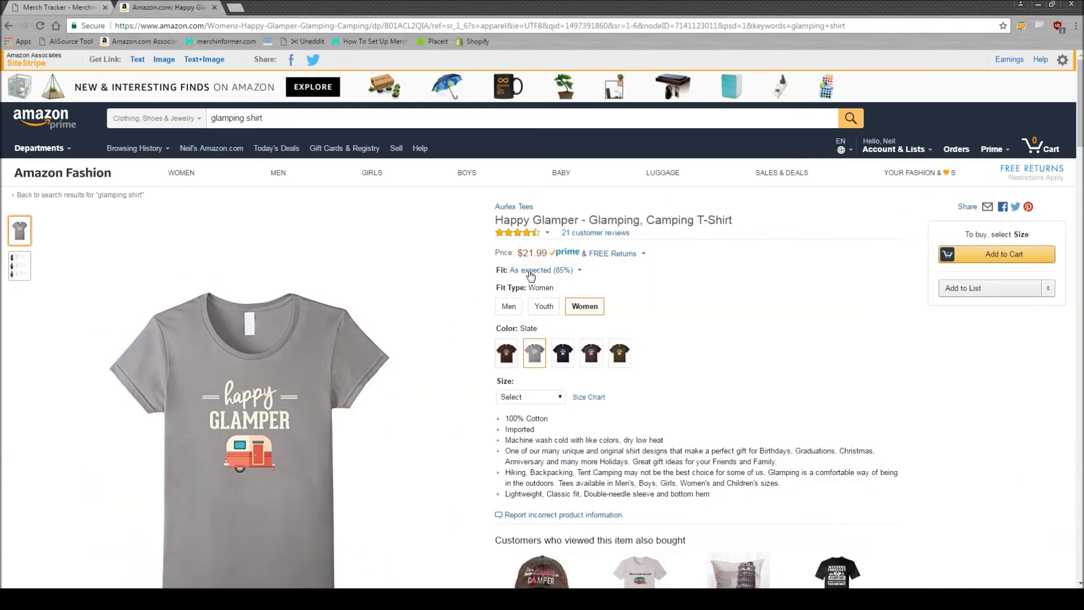
pyautogui.scroll(-15, 484, 356)
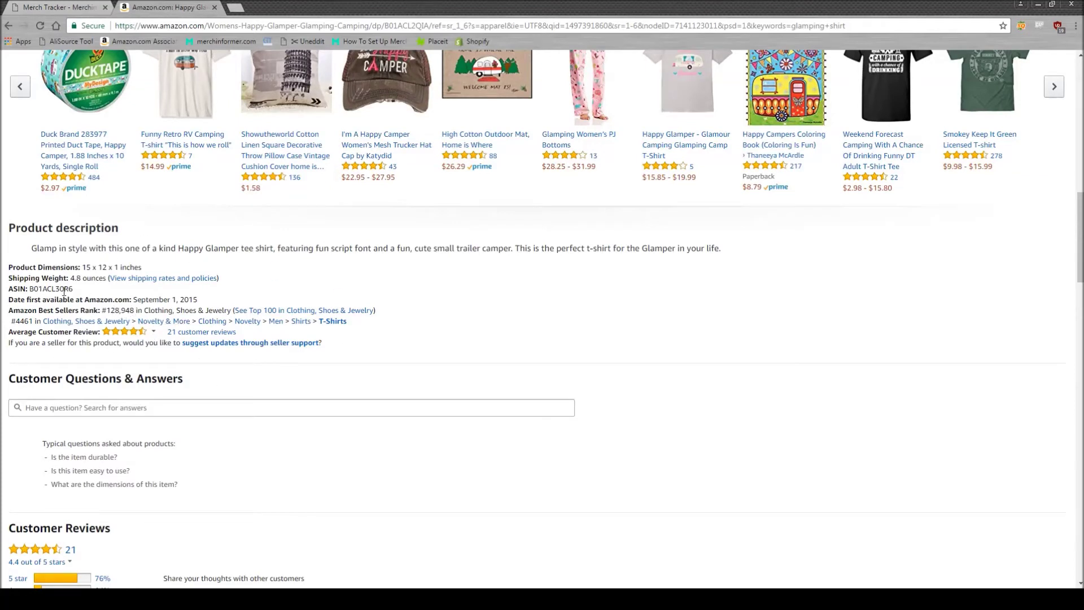
pyautogui.moveTo(79, 291); pyautogui.dragTo(32, 289)
pyautogui.click(79, 8)
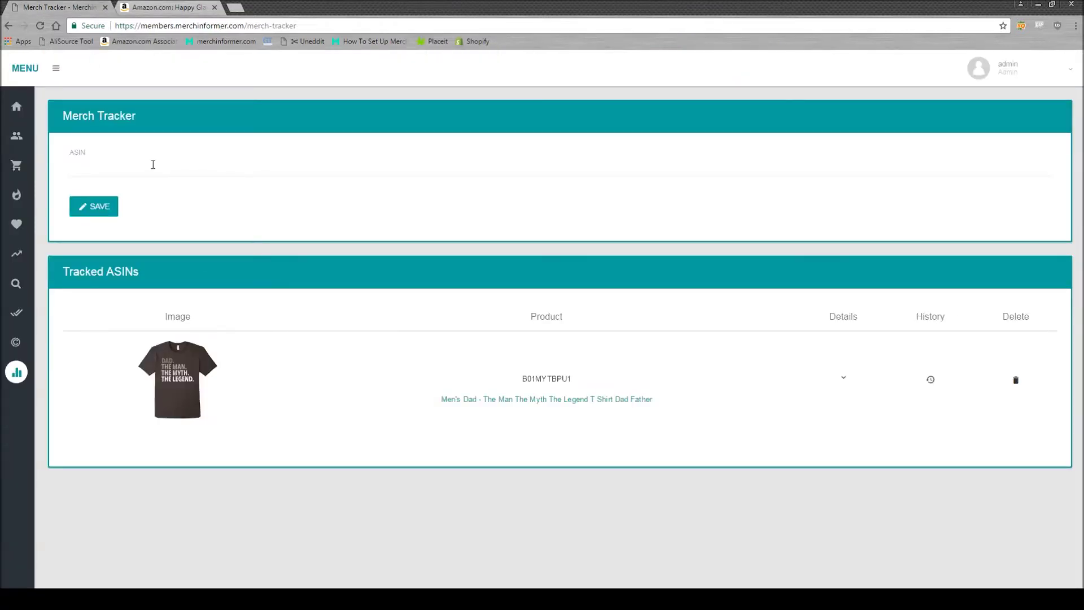
# - Paste ASIN B01ACL30R6 into the tracker's ASIN field and save it
pyautogui.moveTo(25, 174)
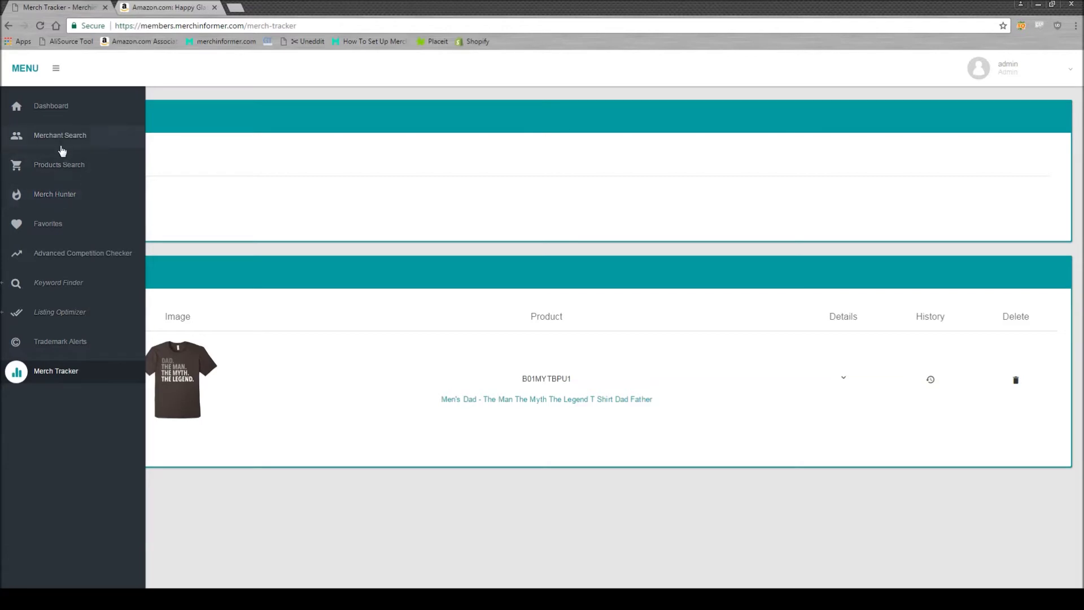
pyautogui.click(138, 168)
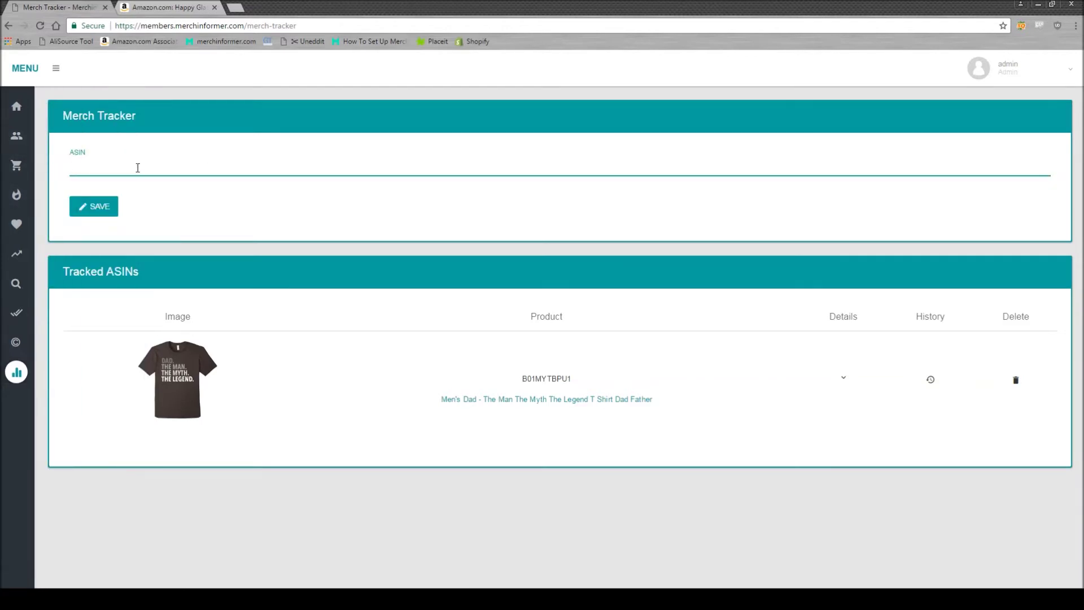
pyautogui.write('B01ACL30R6')
pyautogui.click(98, 209)
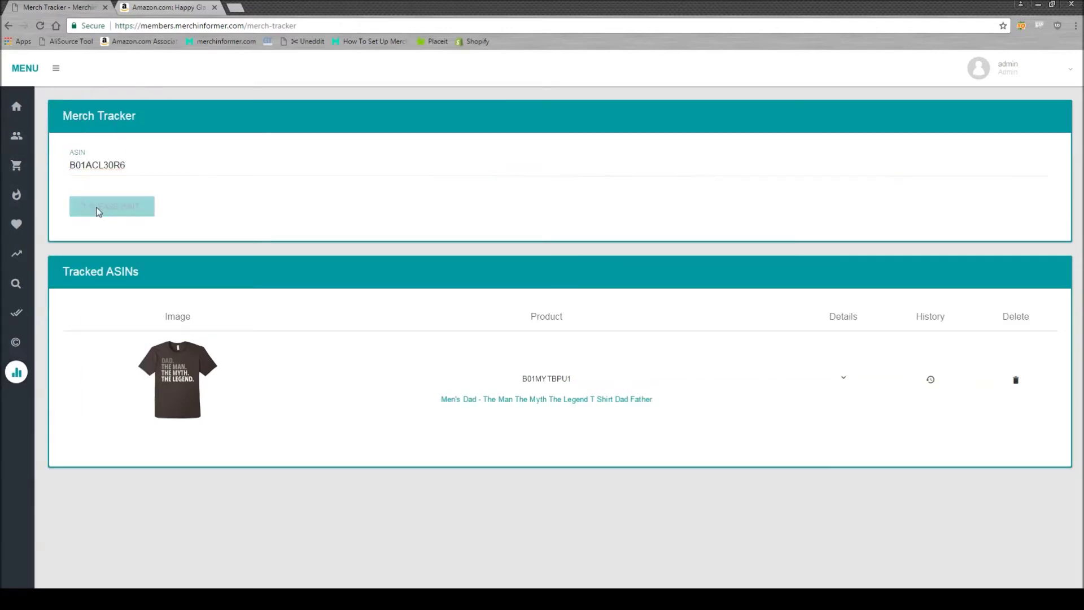
pyautogui.scroll(-1, 398, 282)
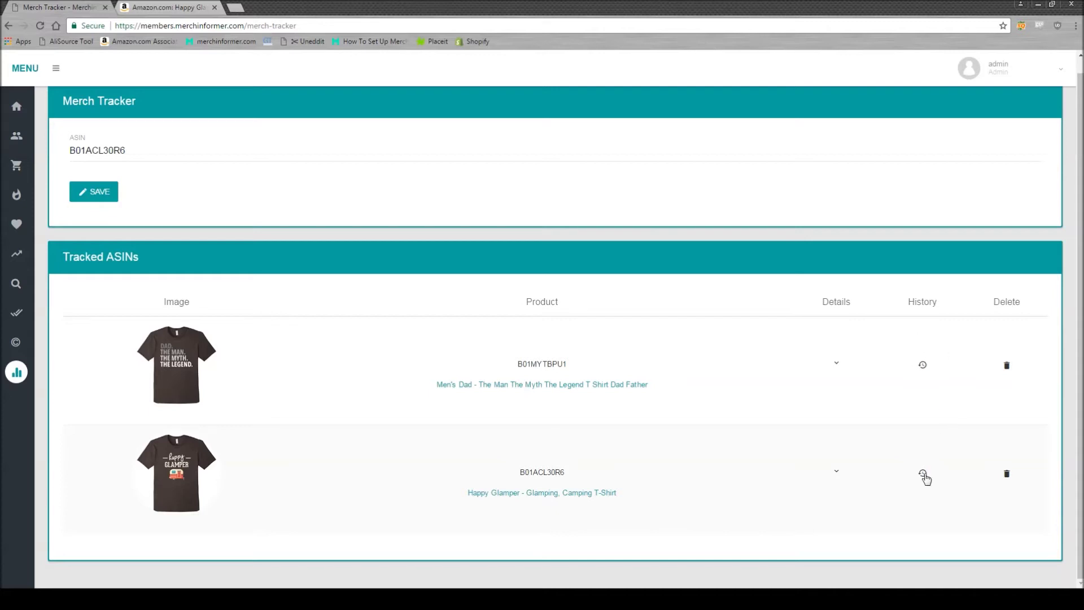
pyautogui.click(923, 475)
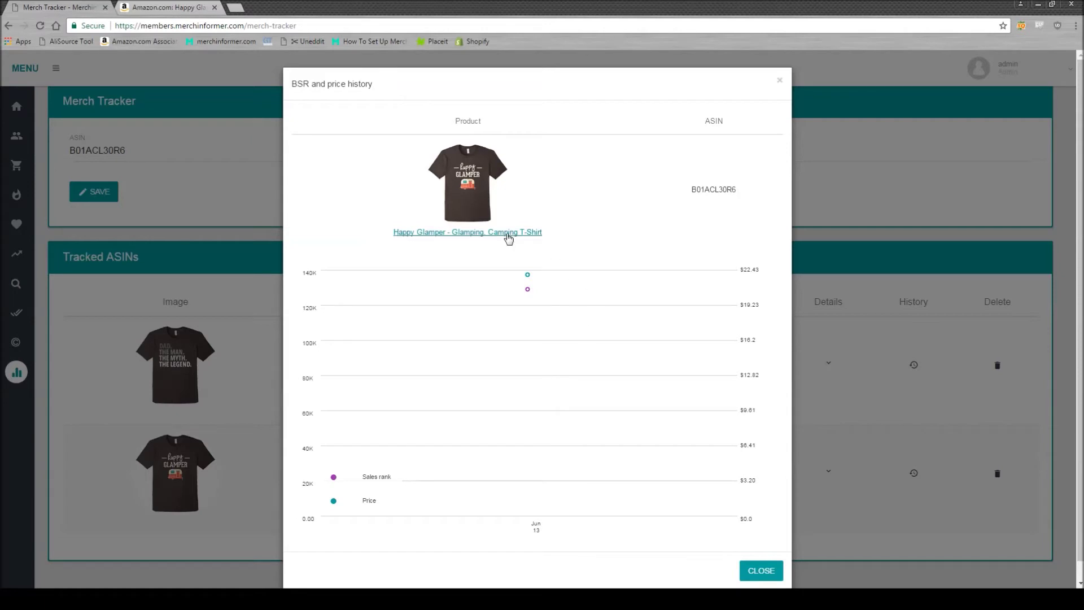
pyautogui.moveTo(739, 190); pyautogui.dragTo(688, 190)
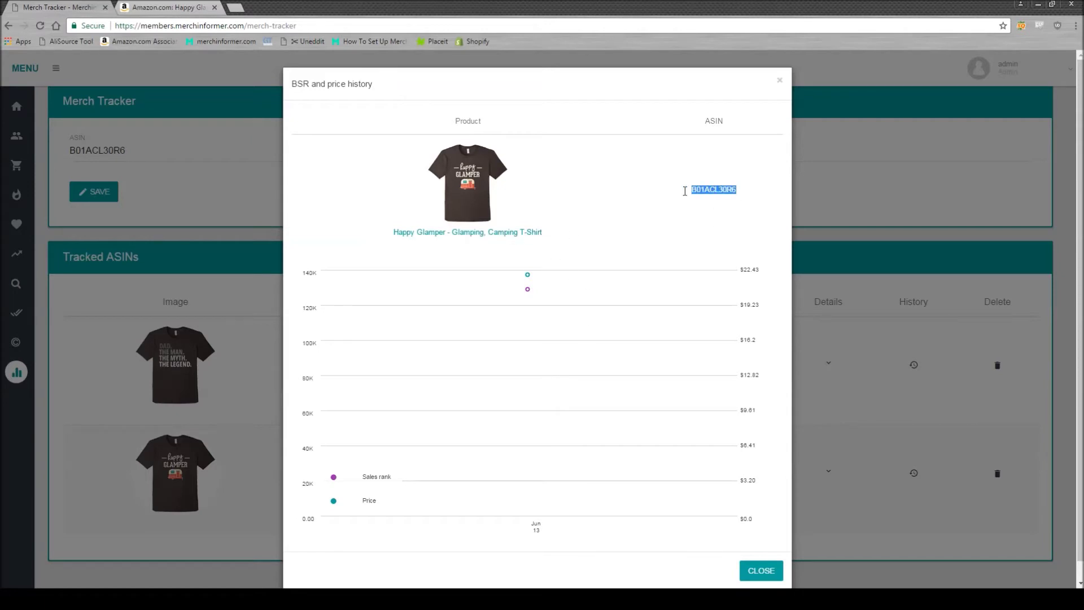
pyautogui.moveTo(529, 275)
pyautogui.click(760, 570)
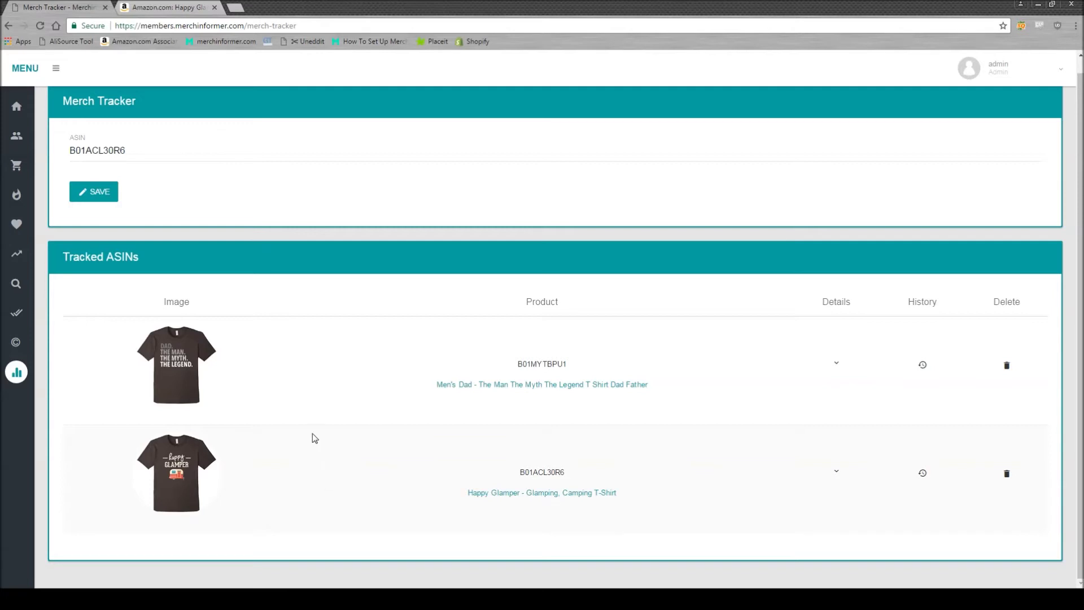
# - Return to Amazon's 'glamping shirt' search results and select the search query text
pyautogui.hotkey('ctrl', 'Tab')
pyautogui.scroll(15, 497, 359)
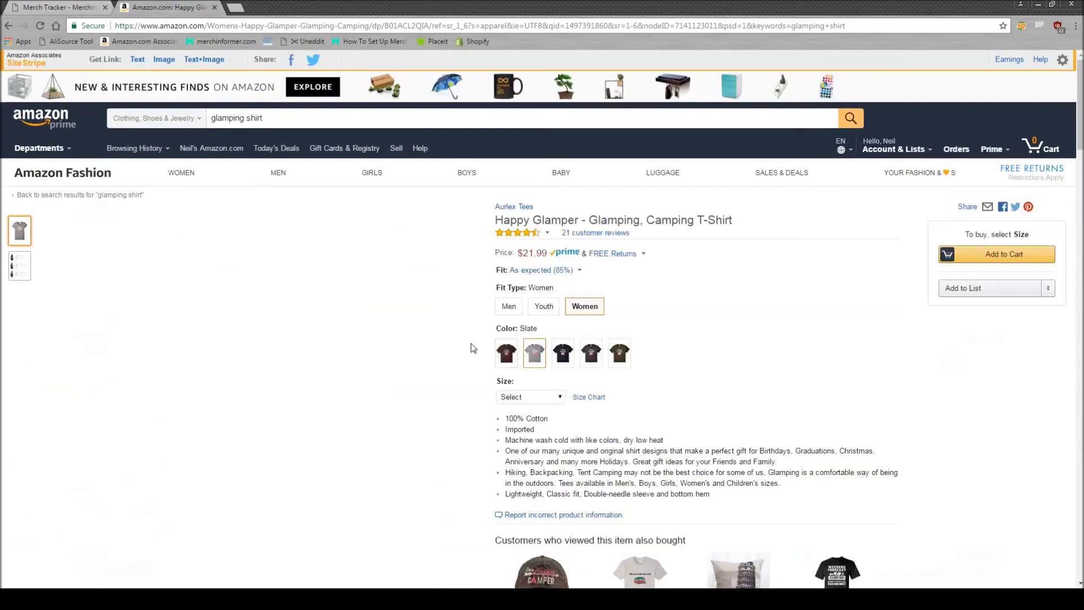
pyautogui.scroll(-8, 431, 424)
pyautogui.scroll(8, 212, 118)
pyautogui.press('Return')
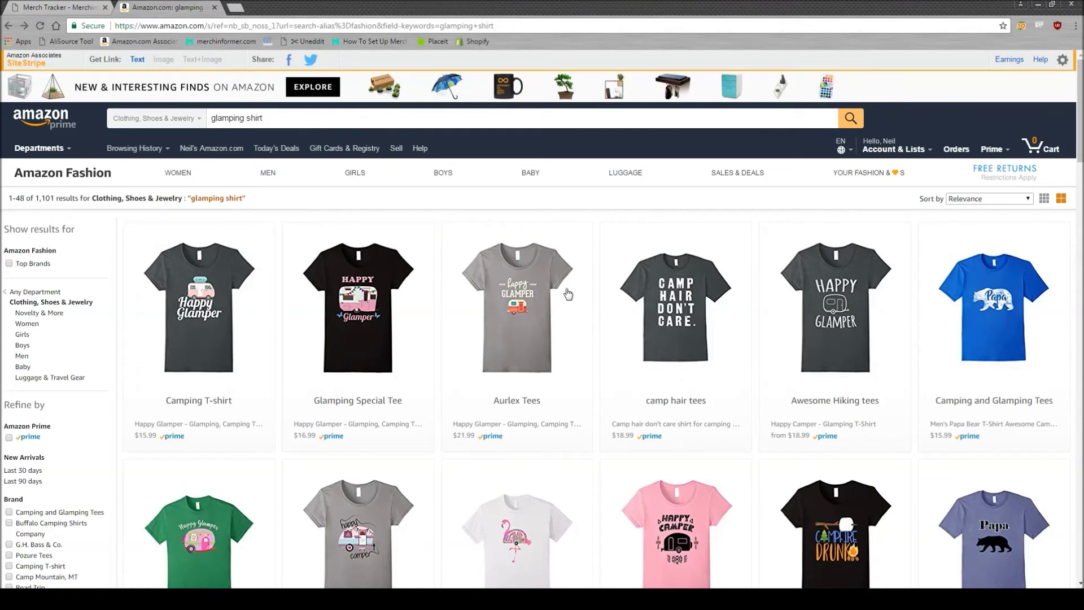
pyautogui.moveTo(263, 119); pyautogui.dragTo(205, 127)
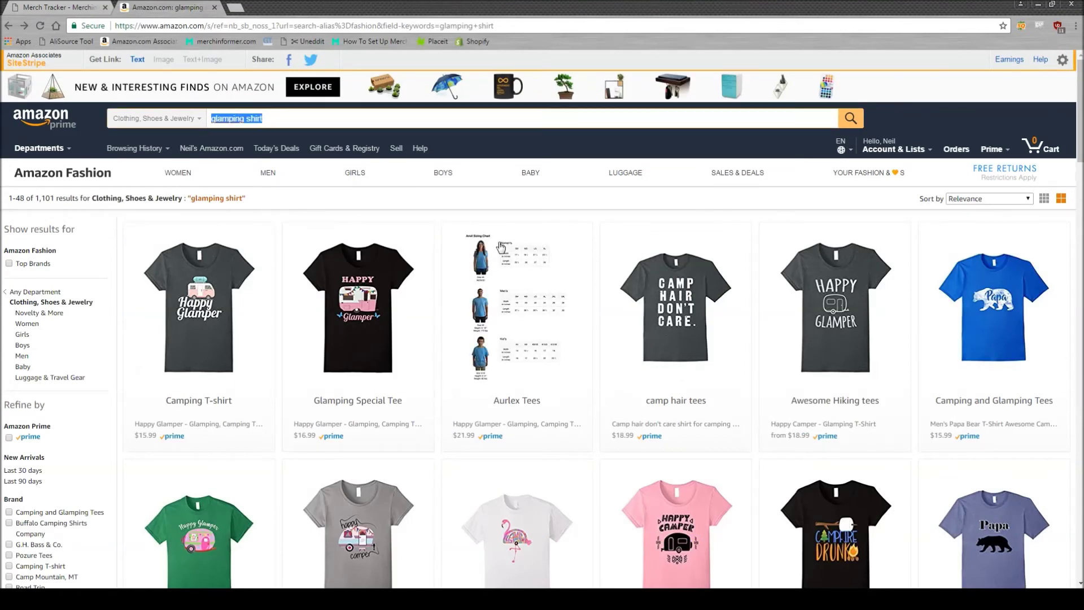
pyautogui.click(296, 120)
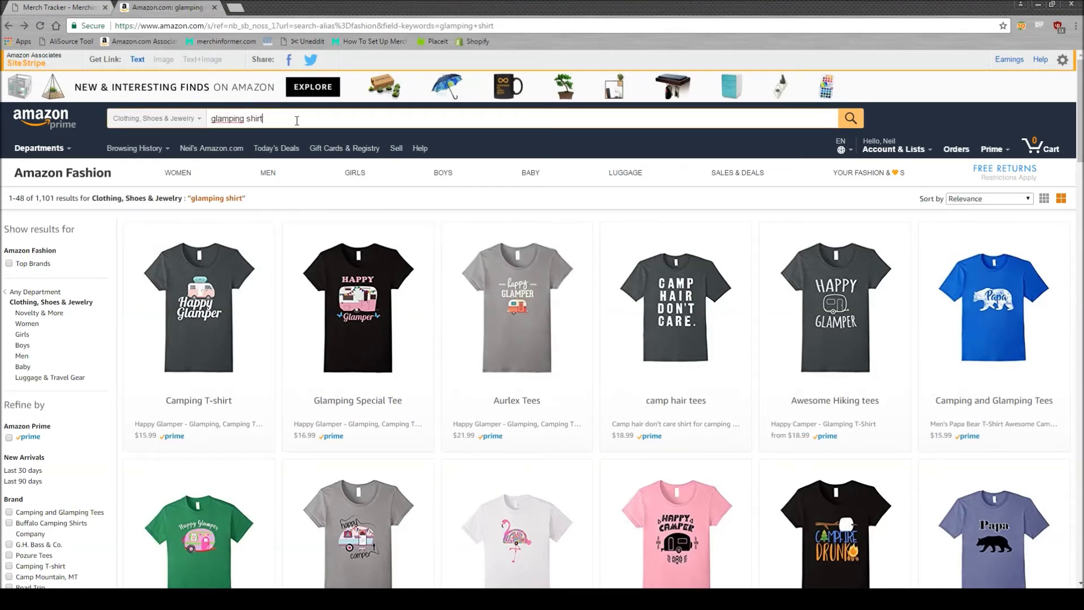
pyautogui.moveTo(297, 120); pyautogui.dragTo(191, 123)
pyautogui.click(70, 6)
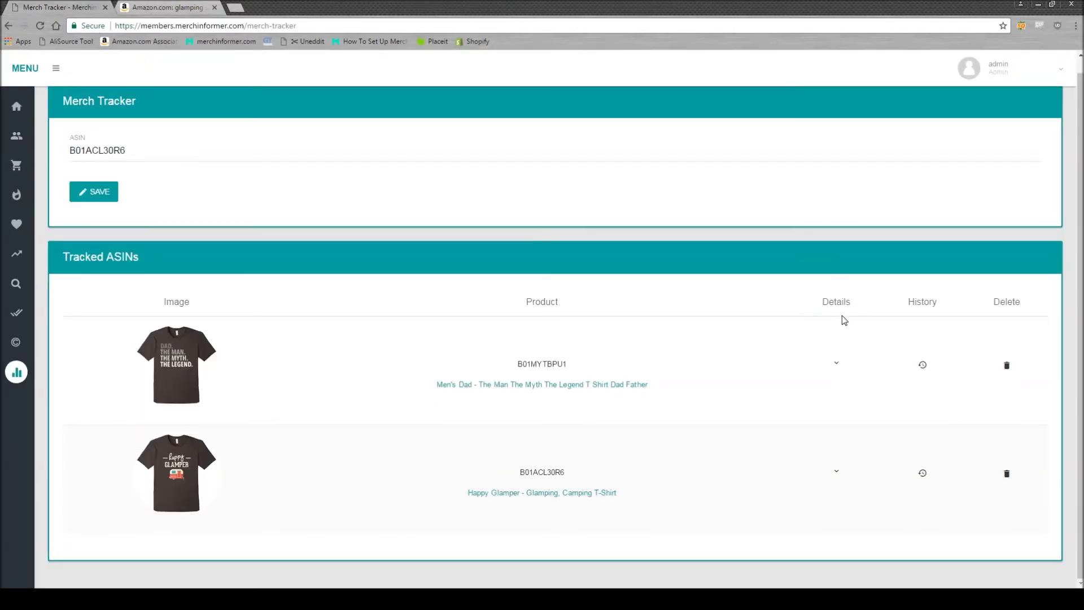
# - Add and save 'glamping shirt' as a keyword in the B01ACL30R6 row's details
pyautogui.click(837, 476)
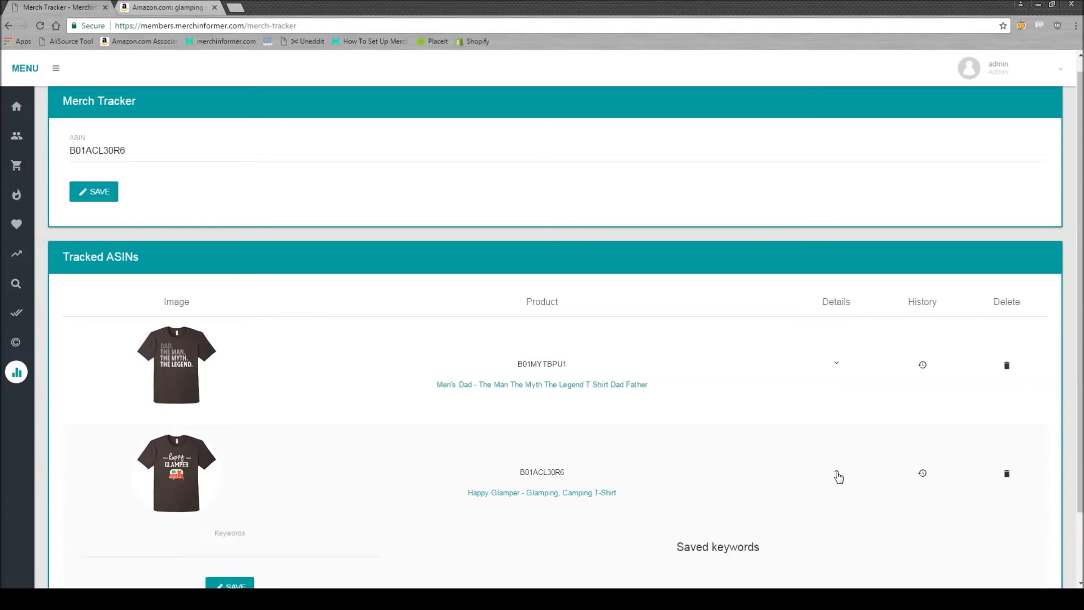
pyautogui.scroll(-2, 748, 439)
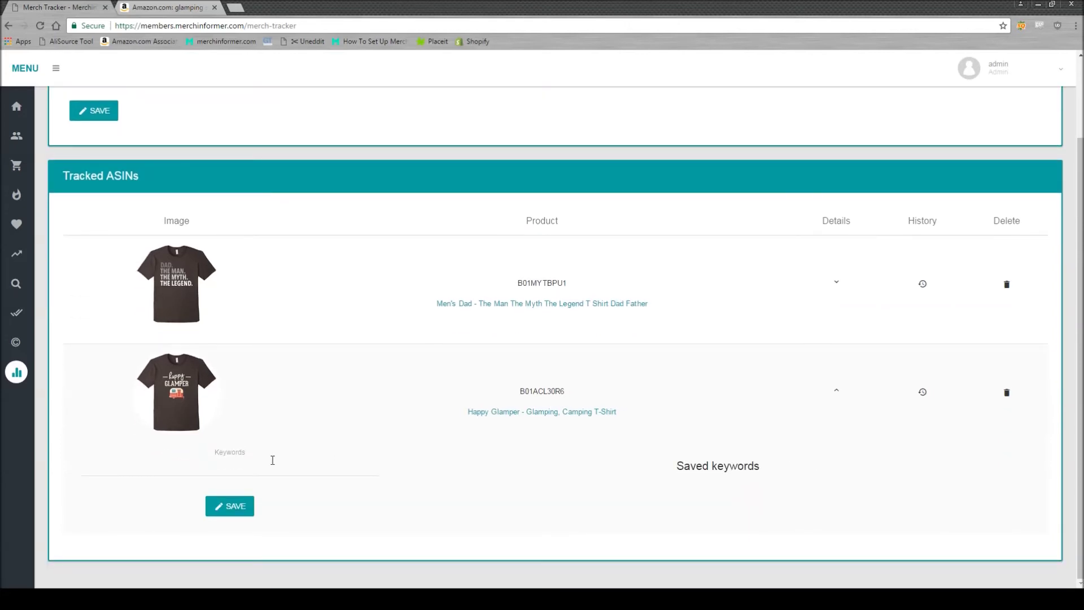
pyautogui.click(228, 464)
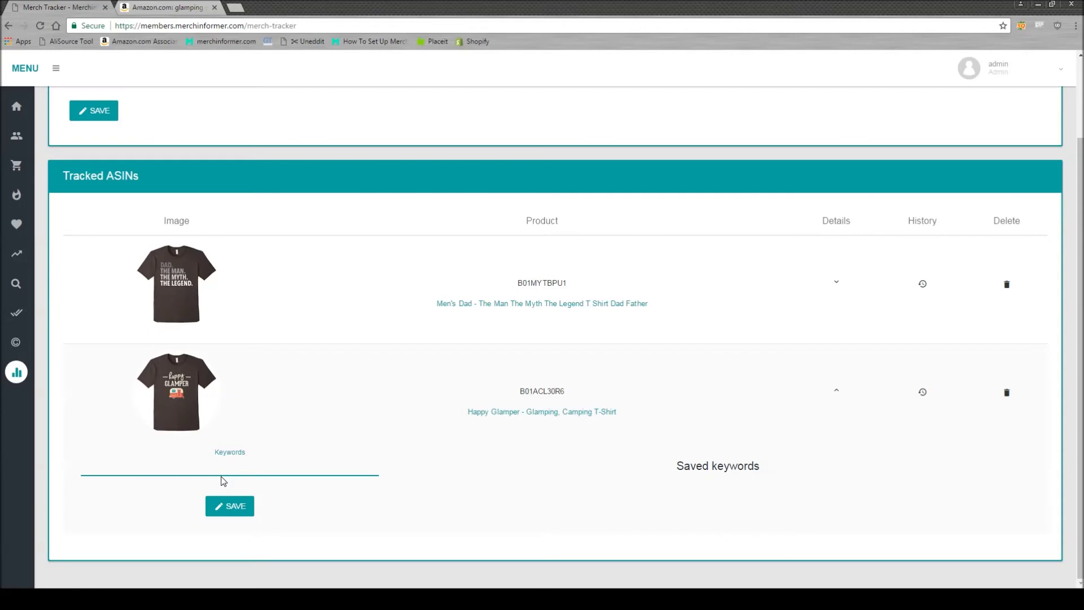
pyautogui.write('glamping shirt')
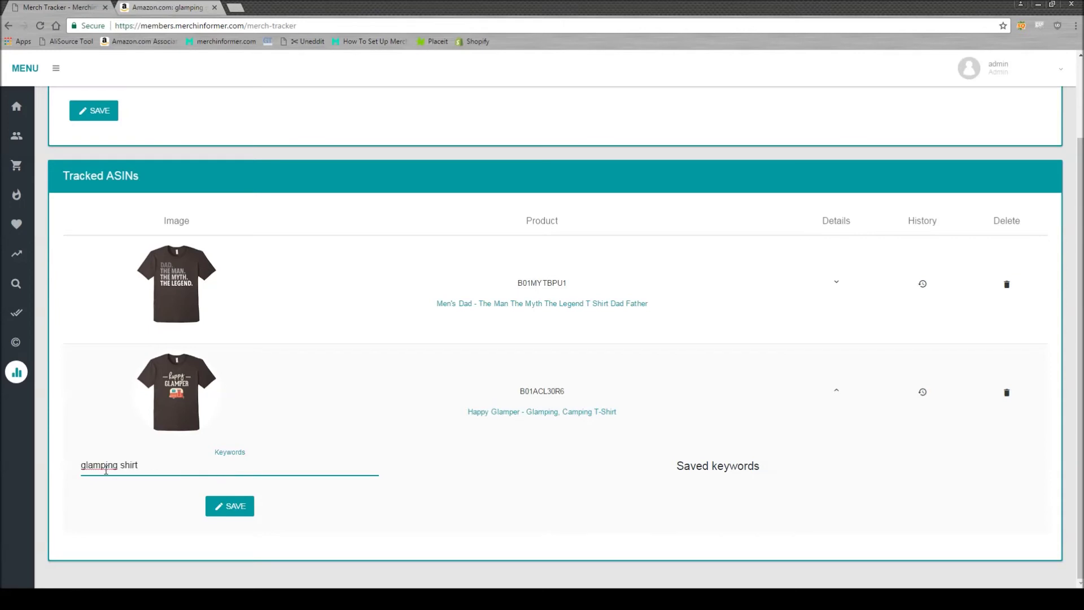
pyautogui.click(225, 511)
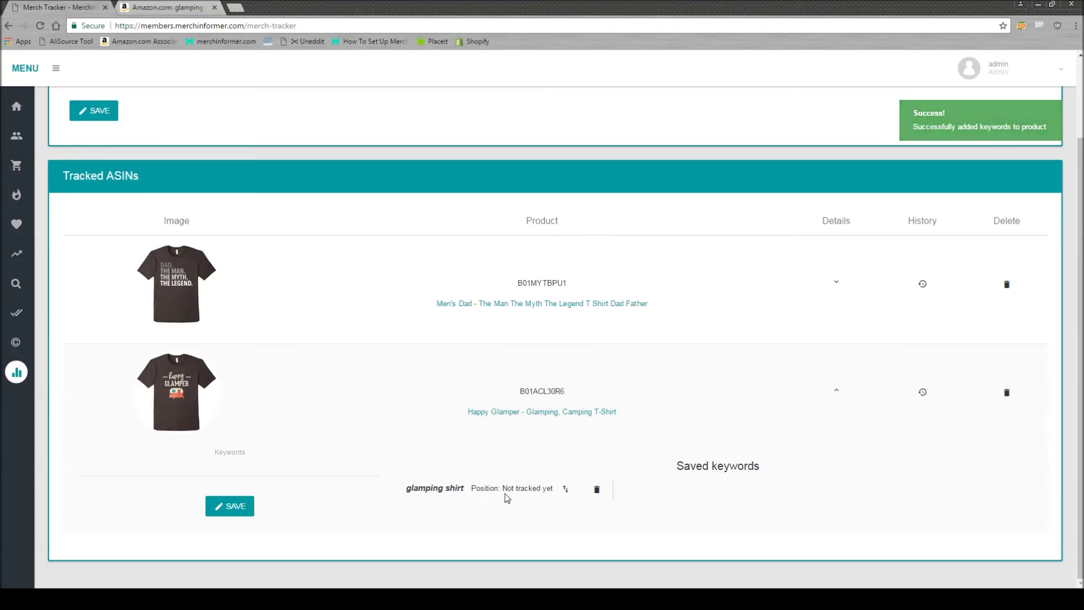
pyautogui.moveTo(503, 489); pyautogui.dragTo(556, 488)
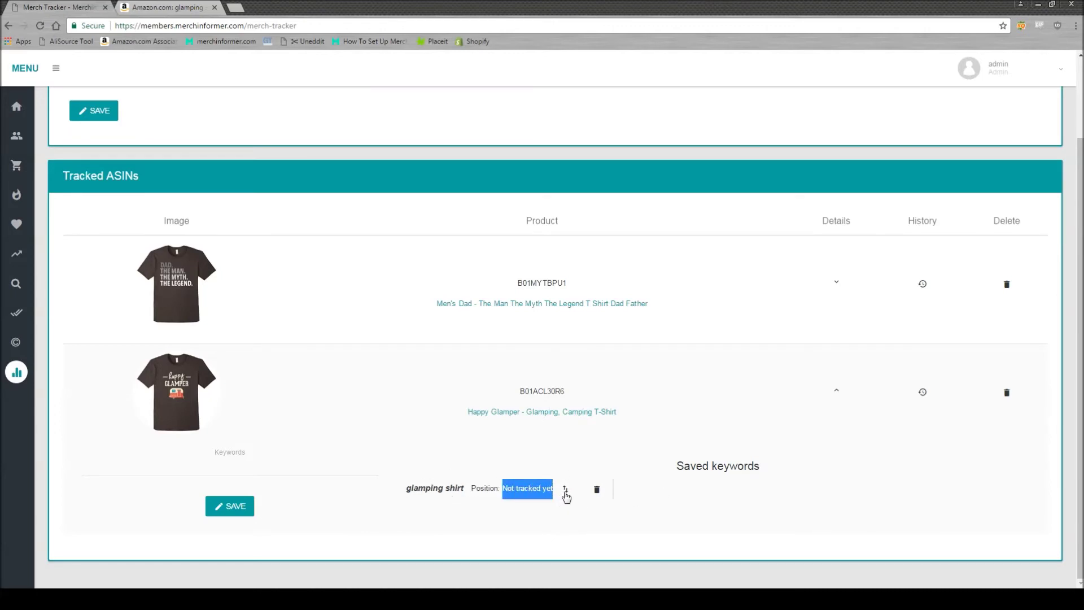
# - Refresh the 'glamping shirt' ranking to read position 3, comparing against Amazon's results
pyautogui.click(517, 535)
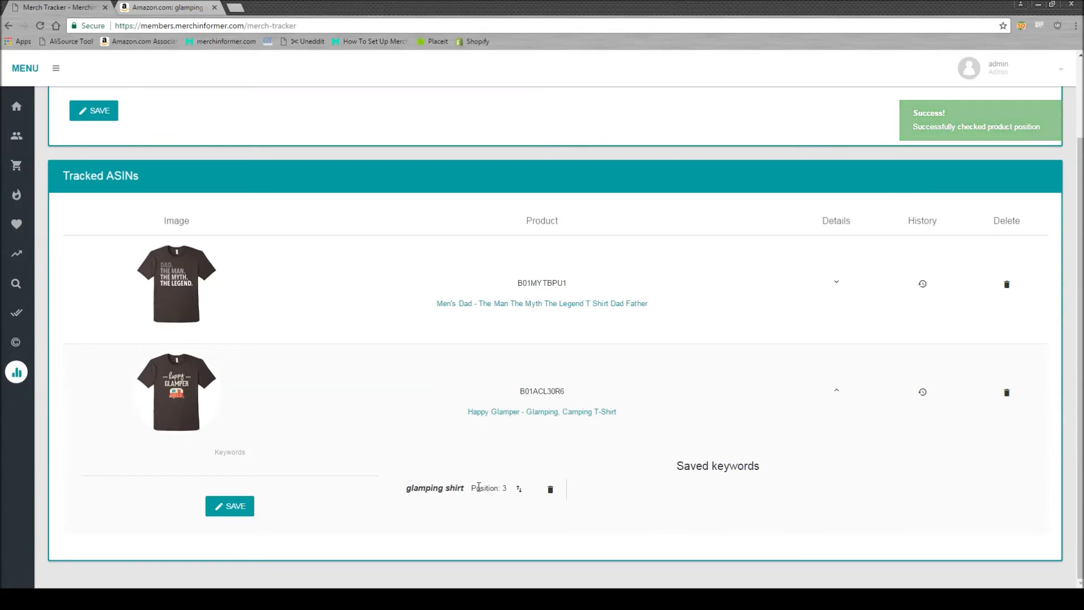
pyautogui.moveTo(405, 489); pyautogui.dragTo(511, 495)
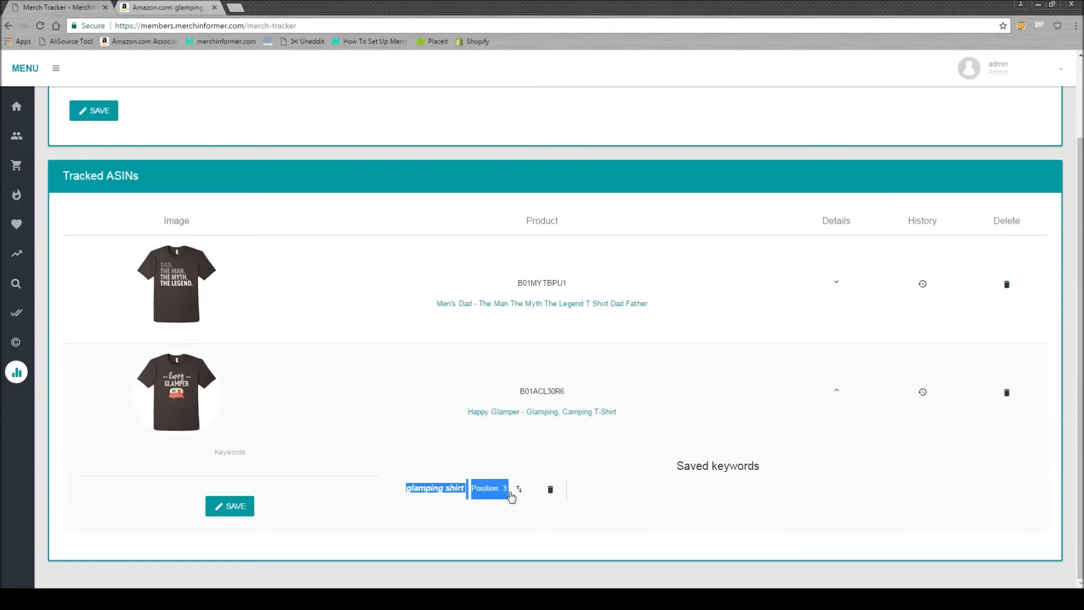
pyautogui.click(496, 517)
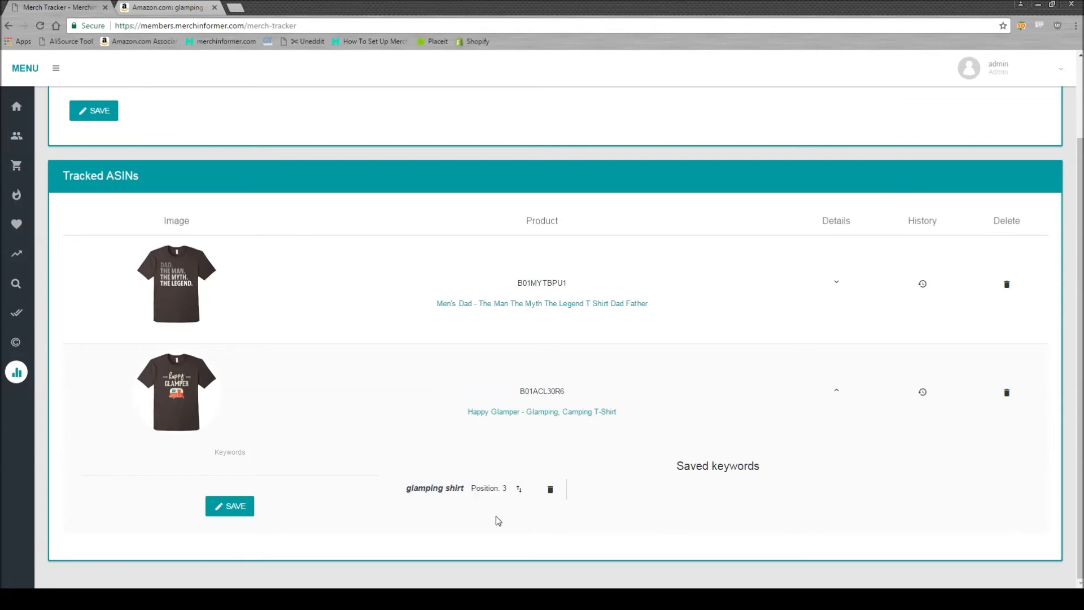
pyautogui.click(180, 6)
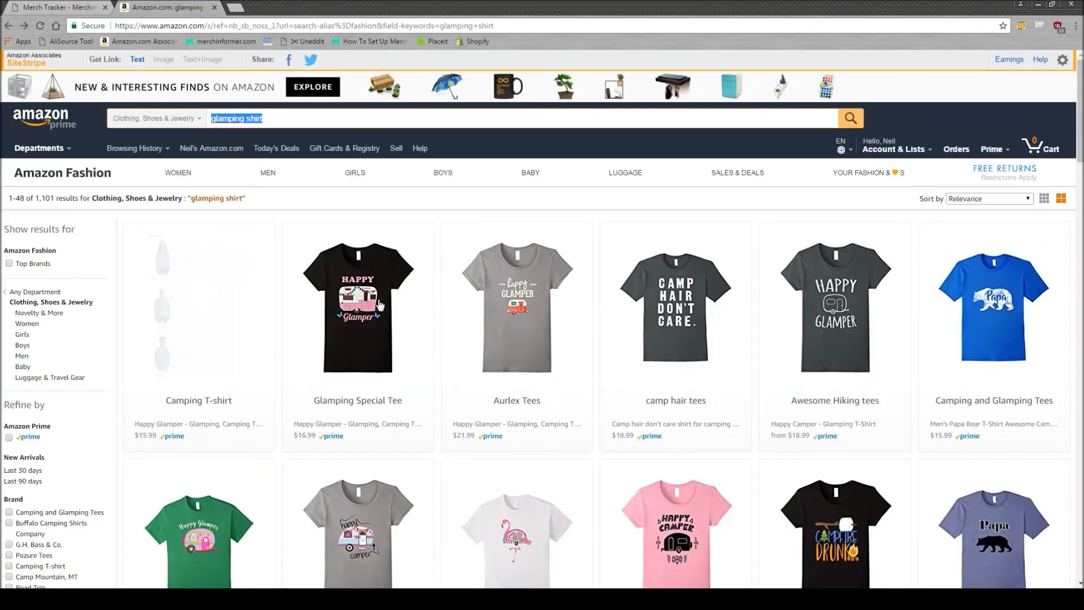
pyautogui.click(79, 7)
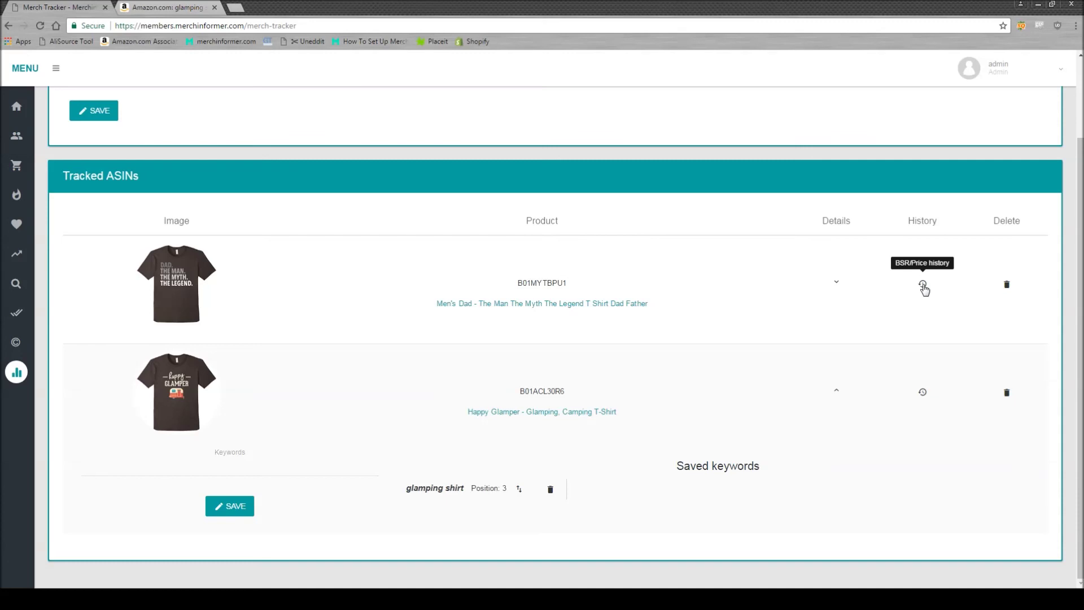
pyautogui.scroll(2, 415, 392)
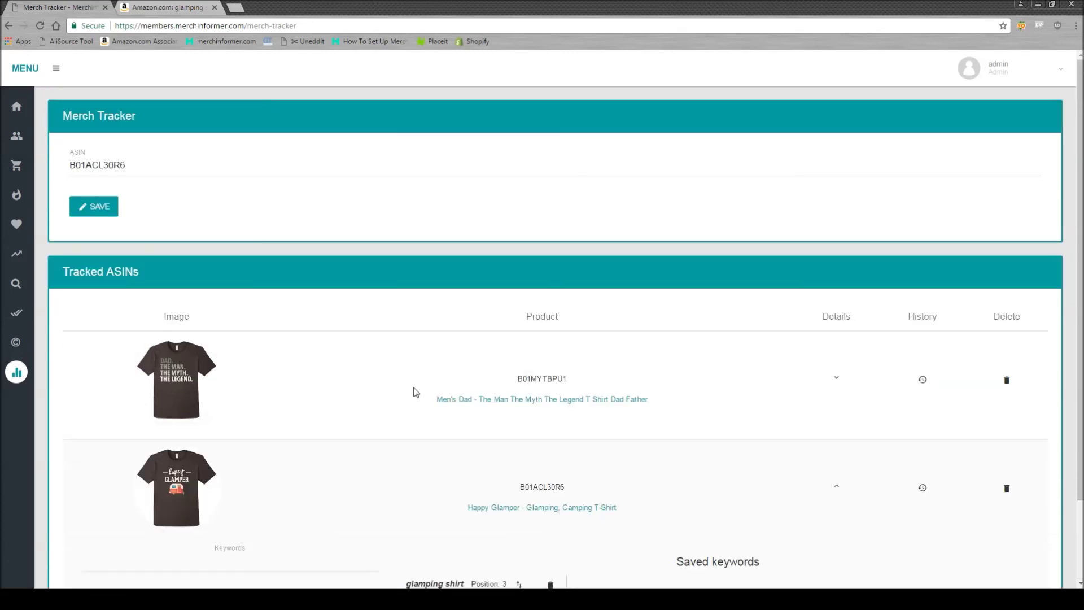